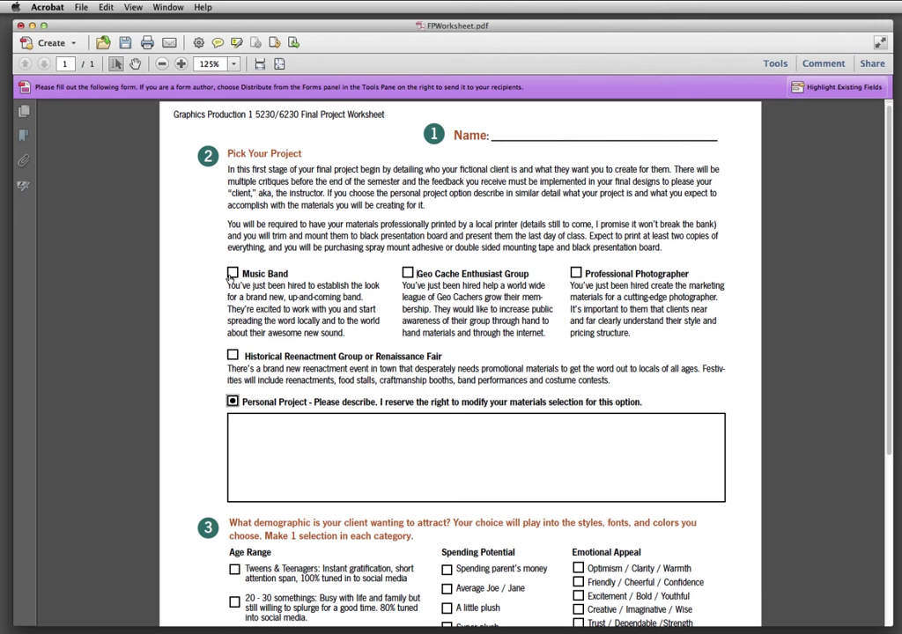
Try the Music Band, Geo Cache Enthusiast Group and Professional Photographer options, then choose Personal Project and start its description
click(232, 275)
click(407, 274)
click(575, 275)
click(233, 402)
click(240, 420)
Choose Music Band as the project in section 2 of the worksheet
scroll(892, 458, down, 2)
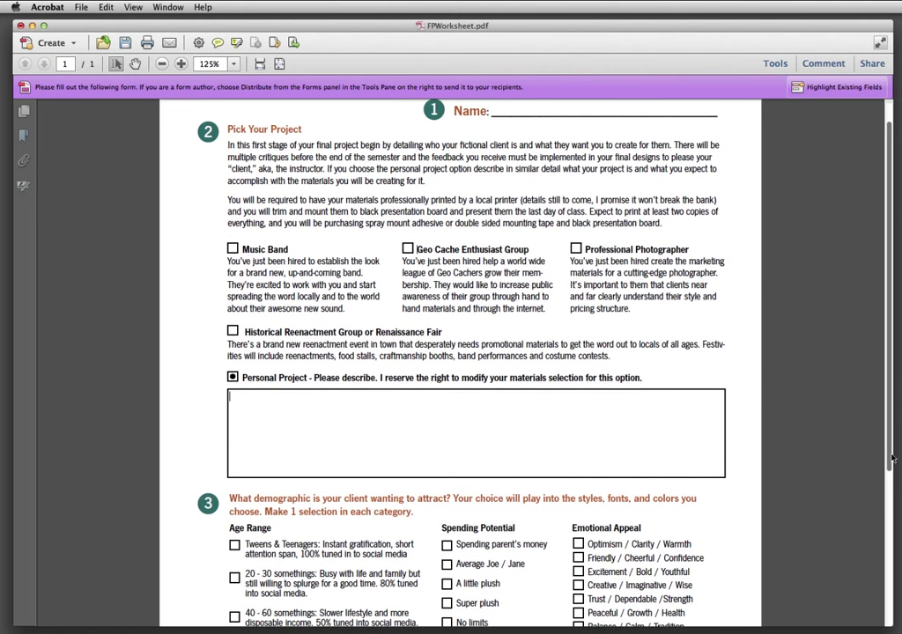
scroll(892, 458, down, 1)
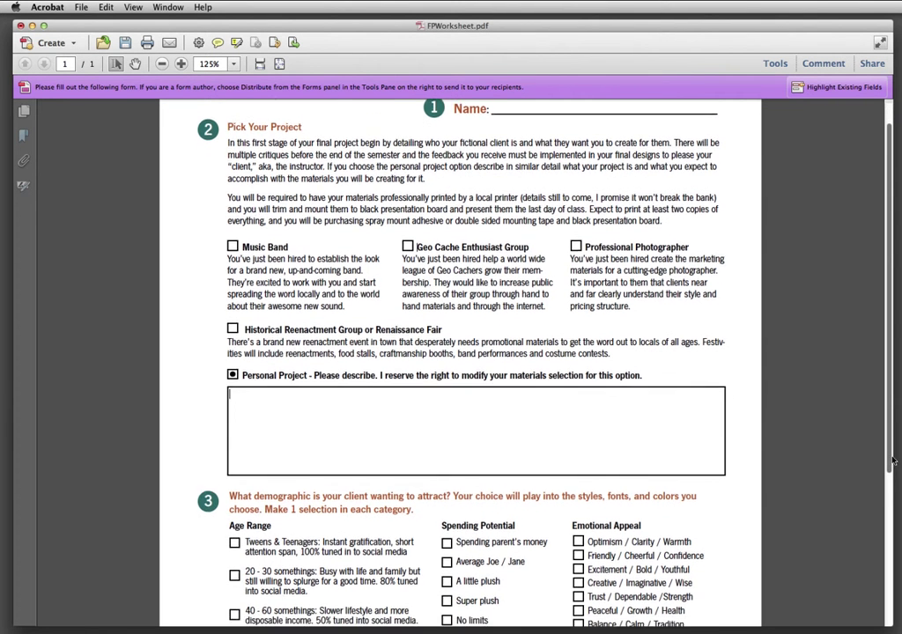
scroll(891, 449, down, 1)
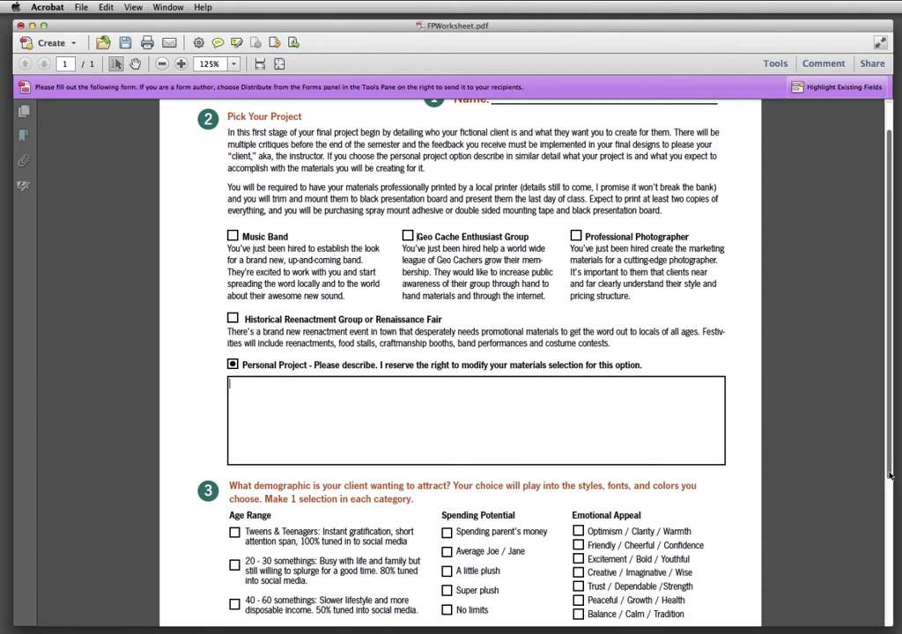
scroll(891, 476, down, 1)
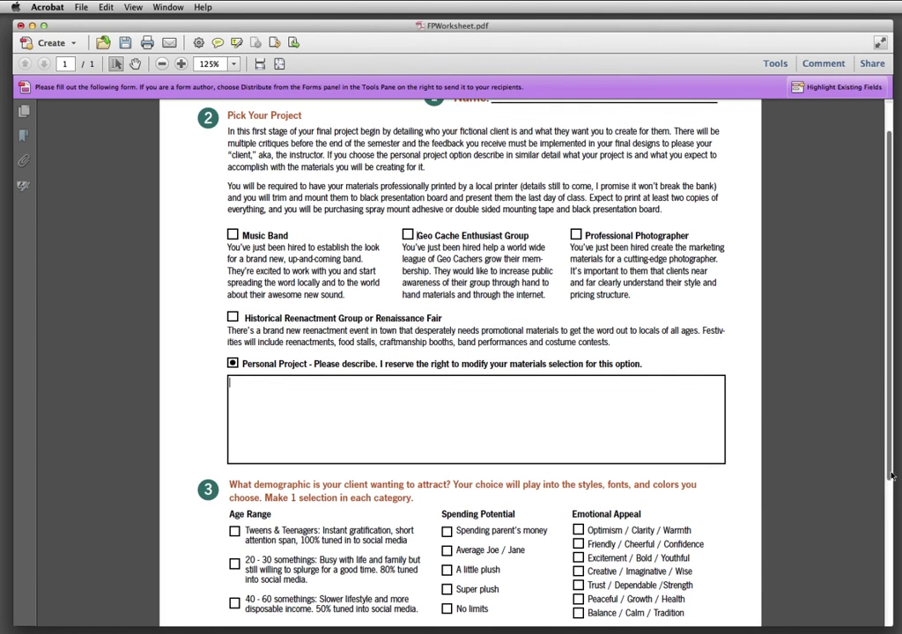
drag(892, 476, 897, 575)
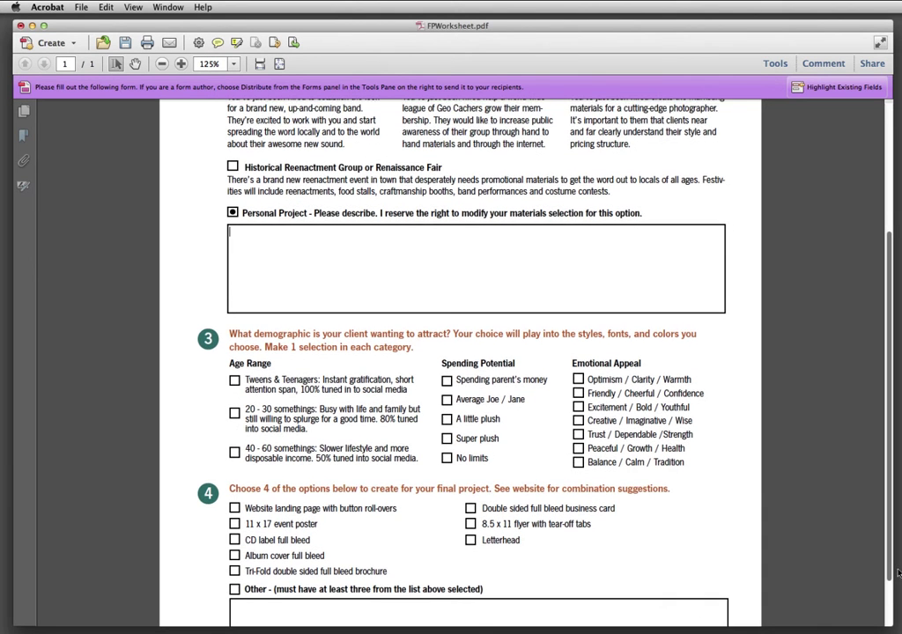
scroll(528, 326, down, 1)
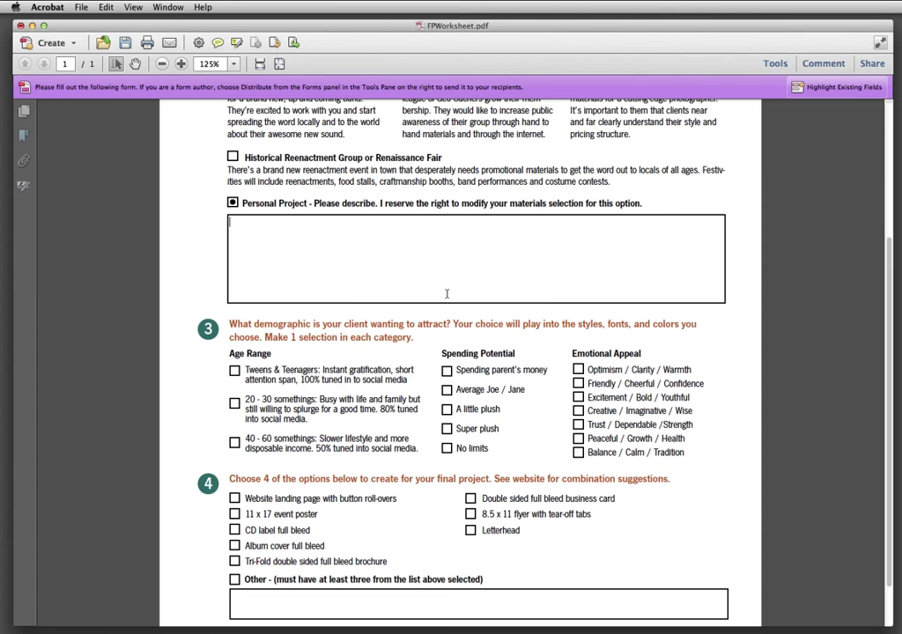
click(238, 248)
scroll(651, 387, up, 5)
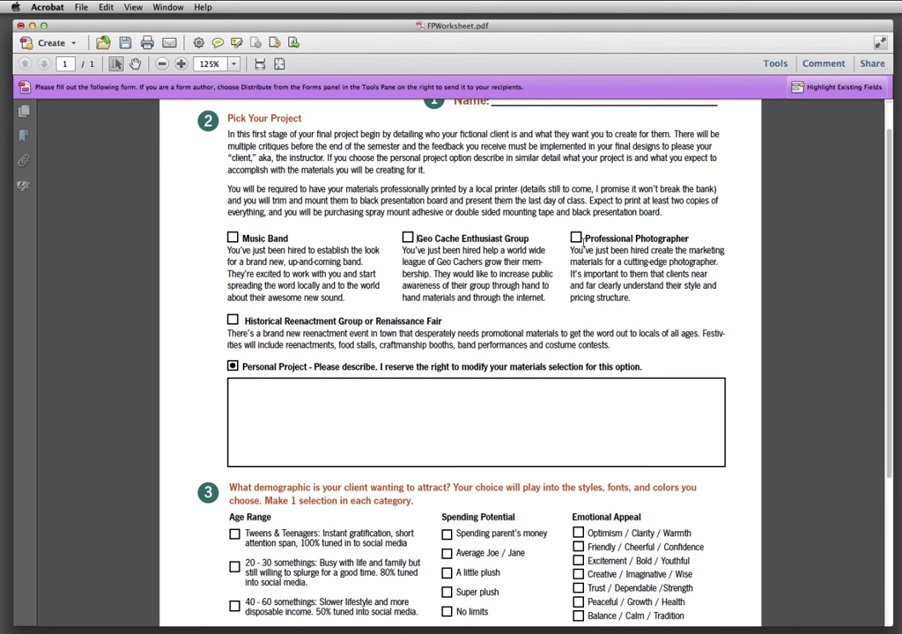
click(233, 238)
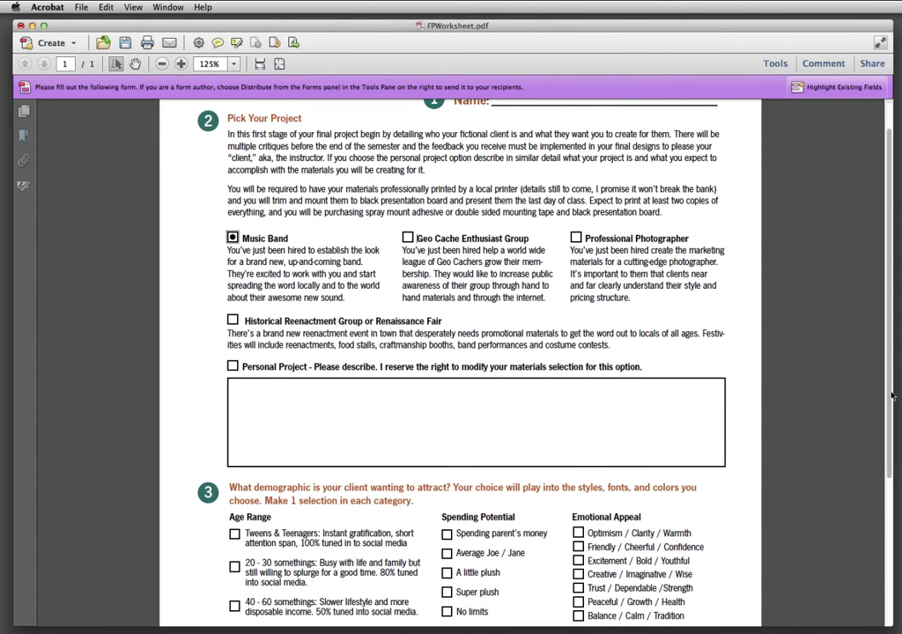
Set the client demographic to 20 - 30 somethings, Average Joe / Jane spending potential and Creative / Imaginative / Wise emotional appeal
scroll(212, 412, down, 5)
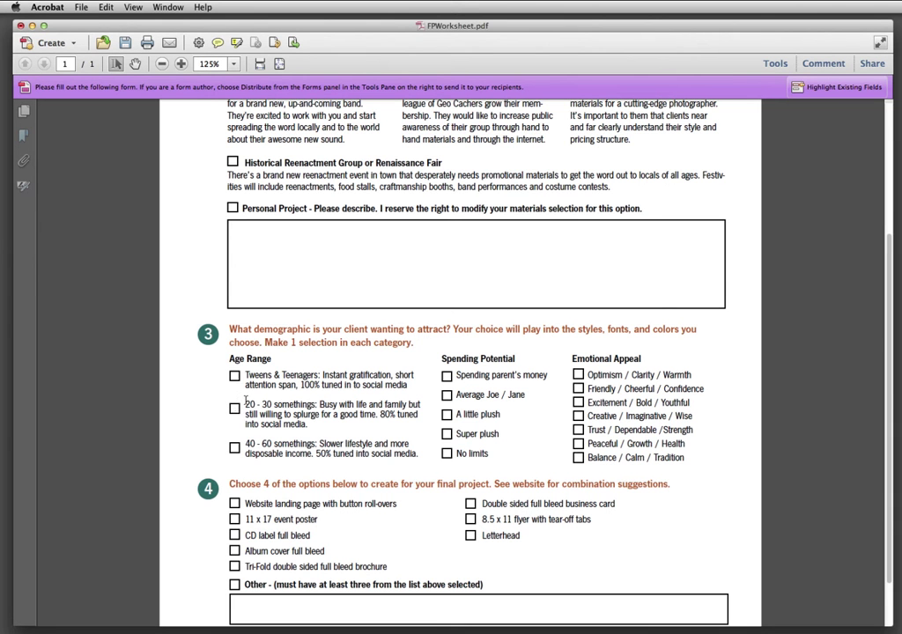
click(239, 407)
click(447, 395)
click(579, 416)
Select CD label full bleed, Album cover full bleed and 11 x 17 event poster as final project pieces in section 4
scroll(667, 350, down, 3)
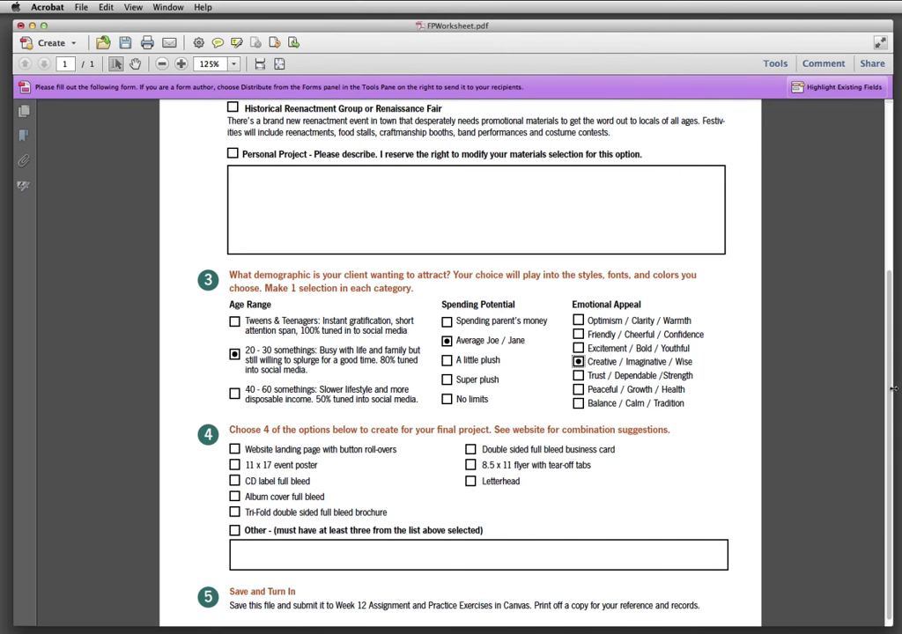
scroll(890, 397, down, 1)
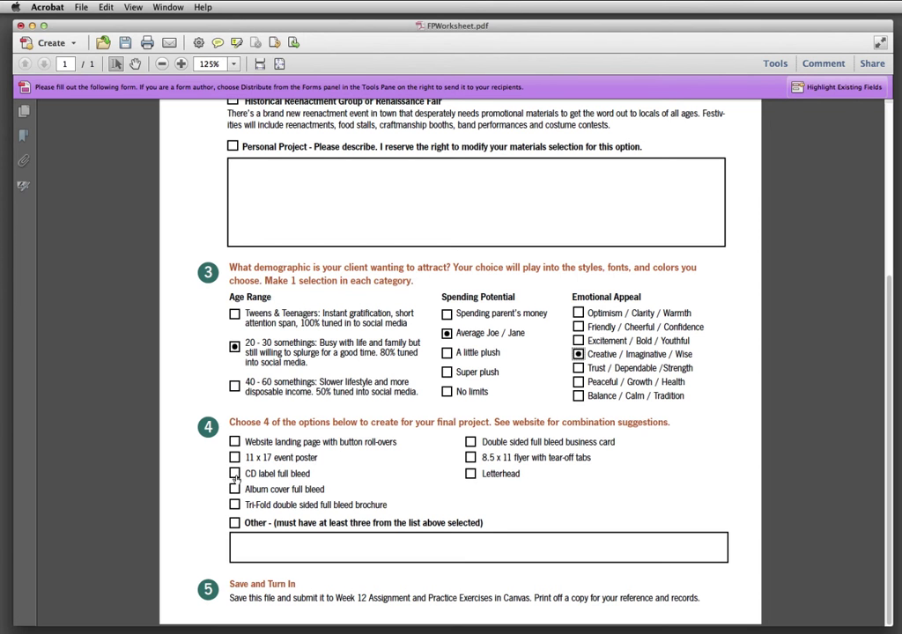
click(235, 474)
click(234, 489)
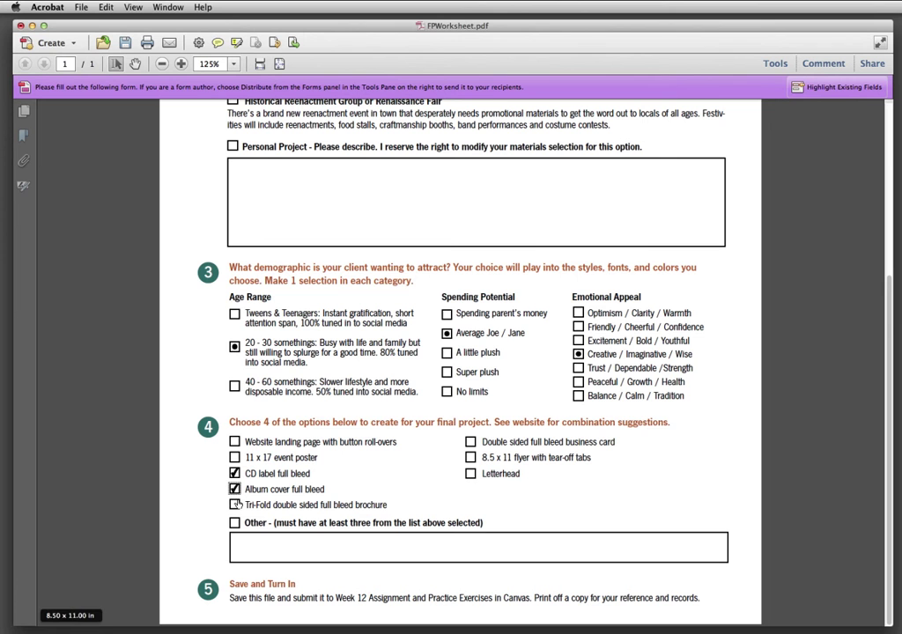
click(234, 457)
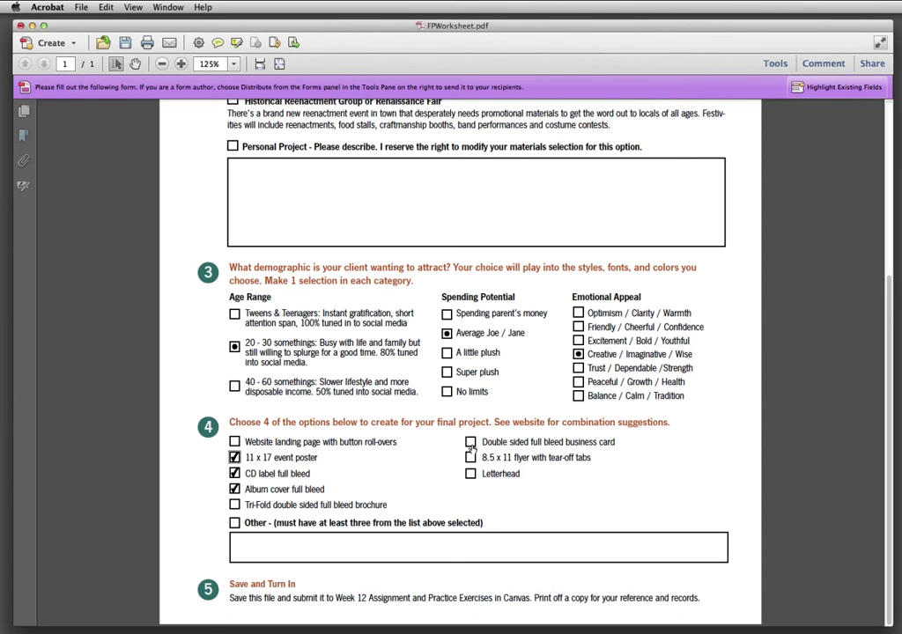
Add the website landing page, 8.5 x 11 flyer and Other to the project pieces, and deselect the 11 x 17 event poster
click(235, 441)
click(470, 458)
click(234, 457)
click(234, 523)
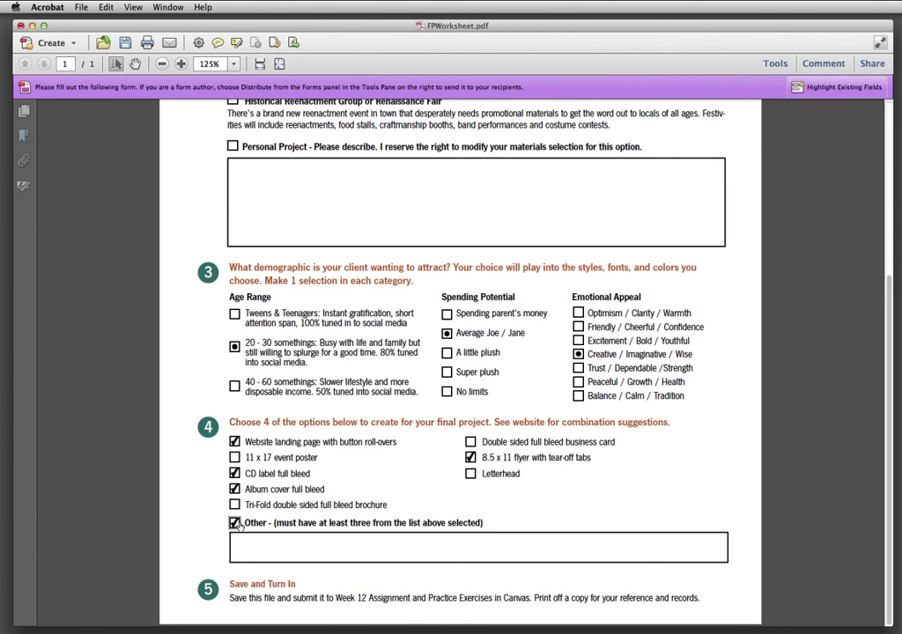
Reselect the 11 x 17 event poster, toggle the 8.5 x 11 flyer off and back on, and deselect Other
click(471, 458)
click(234, 457)
click(470, 457)
click(234, 522)
Save the filled-in worksheet and close it
key(super+s)
key(super+w)
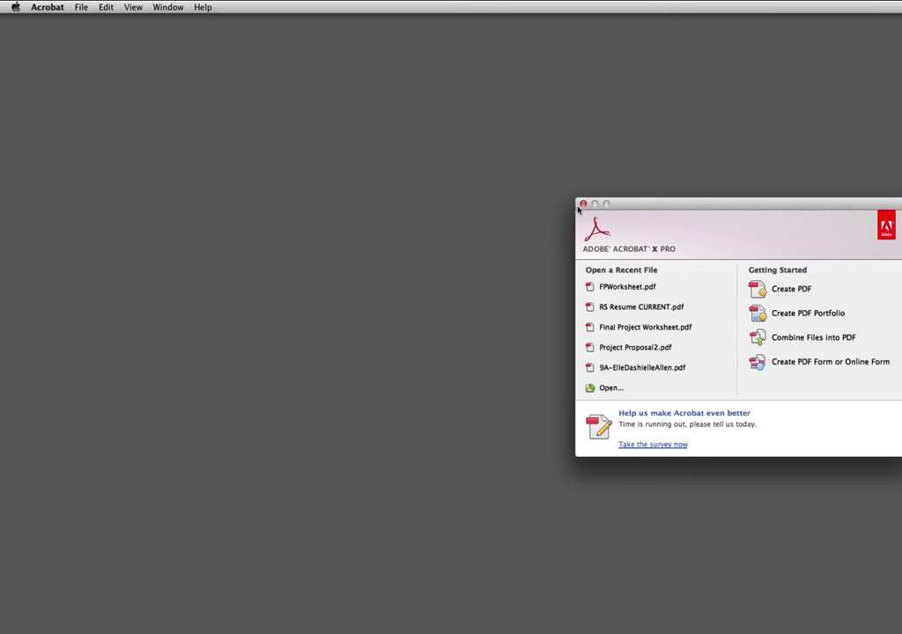